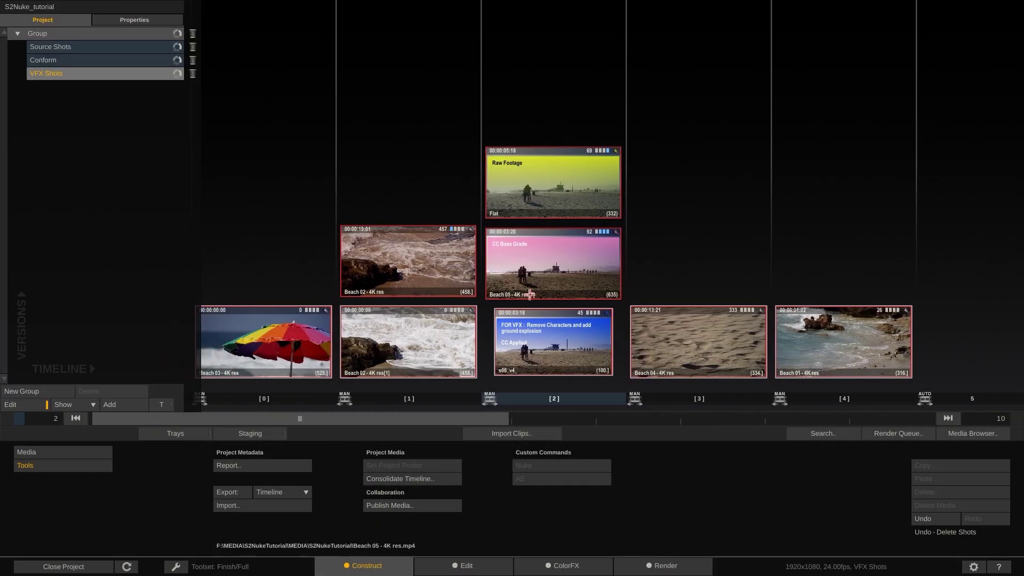
Step: Select shot s08_v4 and send it to Nuke with the Nuke custom command
{"action": "left_click", "coordinate": [561, 354]}
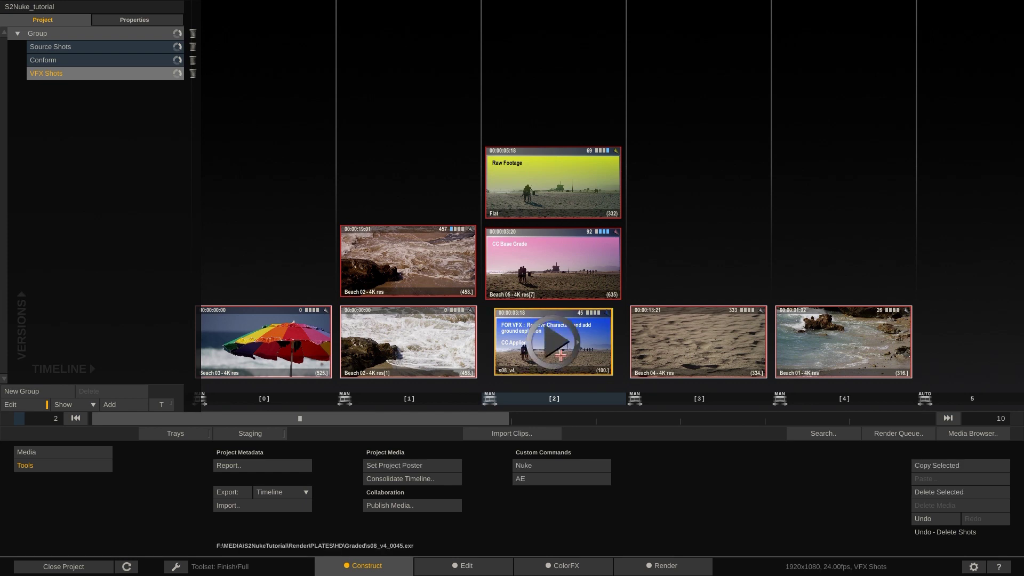
{"action": "left_click", "coordinate": [568, 465]}
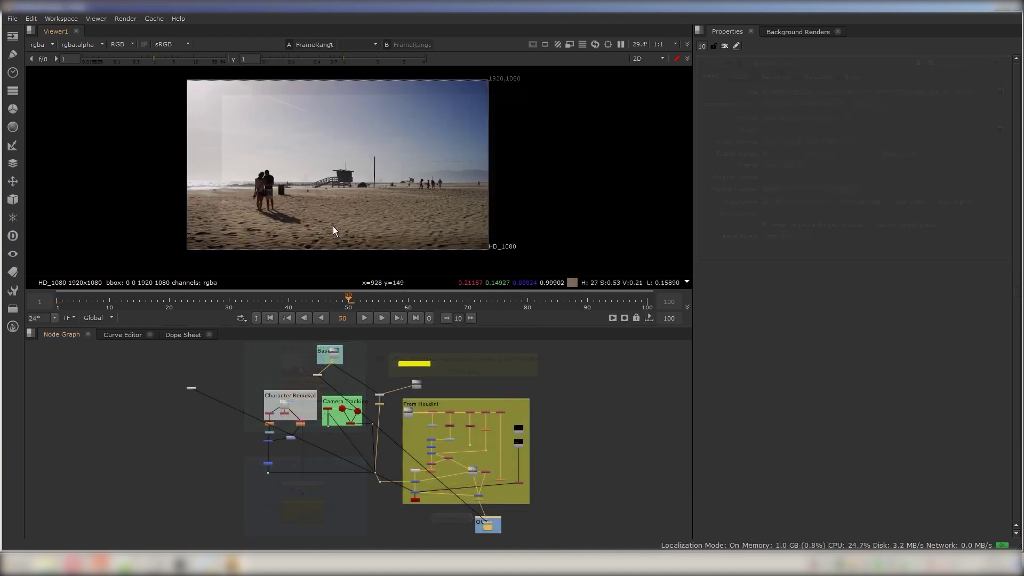
Step: Step back to frame 40 and view the export write node's output
{"action": "scroll", "coordinate": [333, 226], "scroll_direction": "up", "scroll_amount": 3}
{"action": "scroll", "coordinate": [394, 421], "scroll_direction": "up", "scroll_amount": 5}
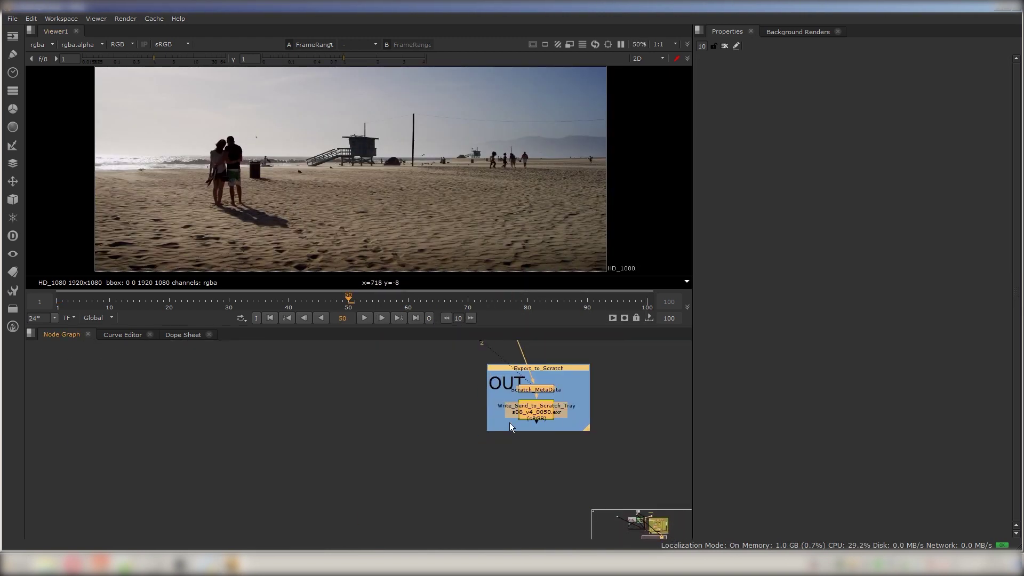
{"action": "key", "text": "1"}
{"action": "left_click", "coordinate": [289, 299]}
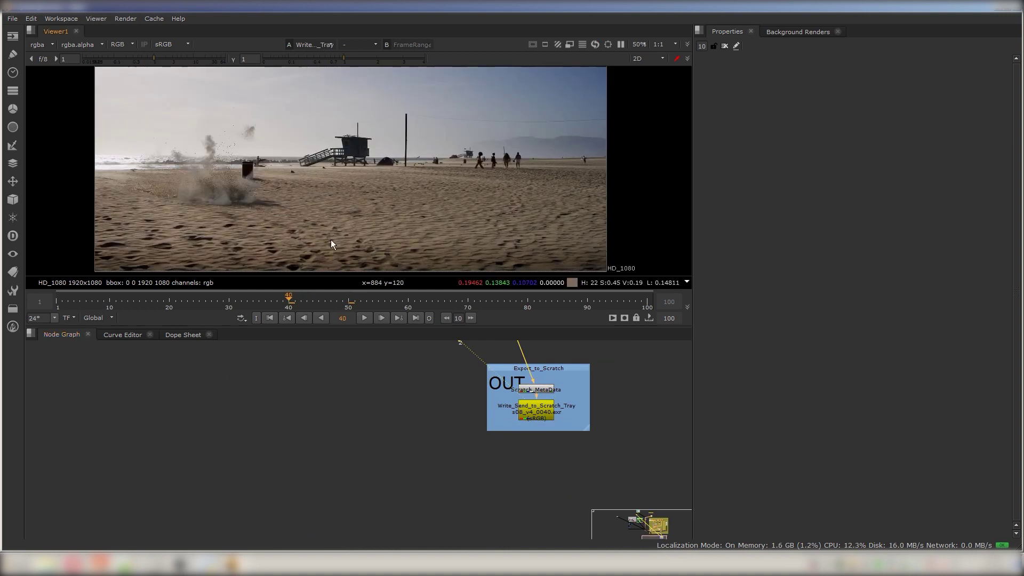
Step: Render the Write_Send_to_Scratch_Tray node over its frame range
{"action": "double_click", "coordinate": [536, 411]}
{"action": "left_click", "coordinate": [813, 324]}
{"action": "left_click", "coordinate": [498, 300]}
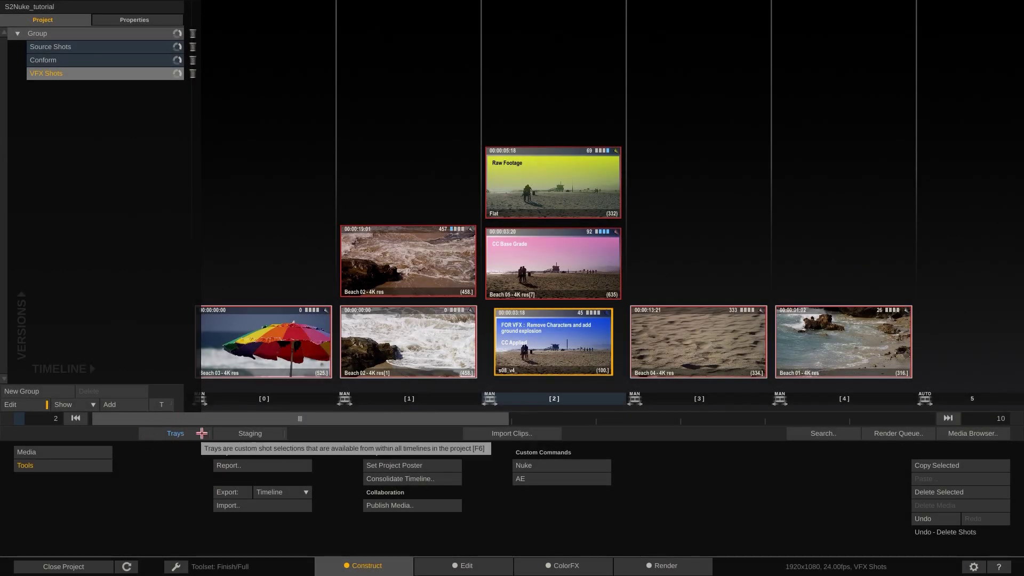
Step: Add the From Nuke clip to stack [2] and compare it with the FOR VFX version
{"action": "left_click", "coordinate": [201, 433]}
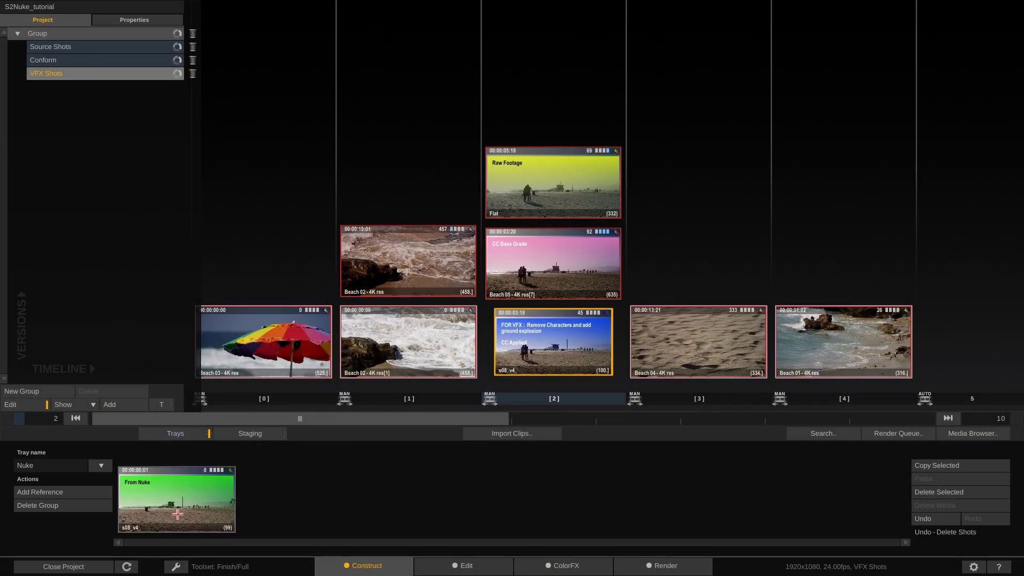
{"action": "left_click_drag", "start_coordinate": [176, 503], "coordinate": [550, 352]}
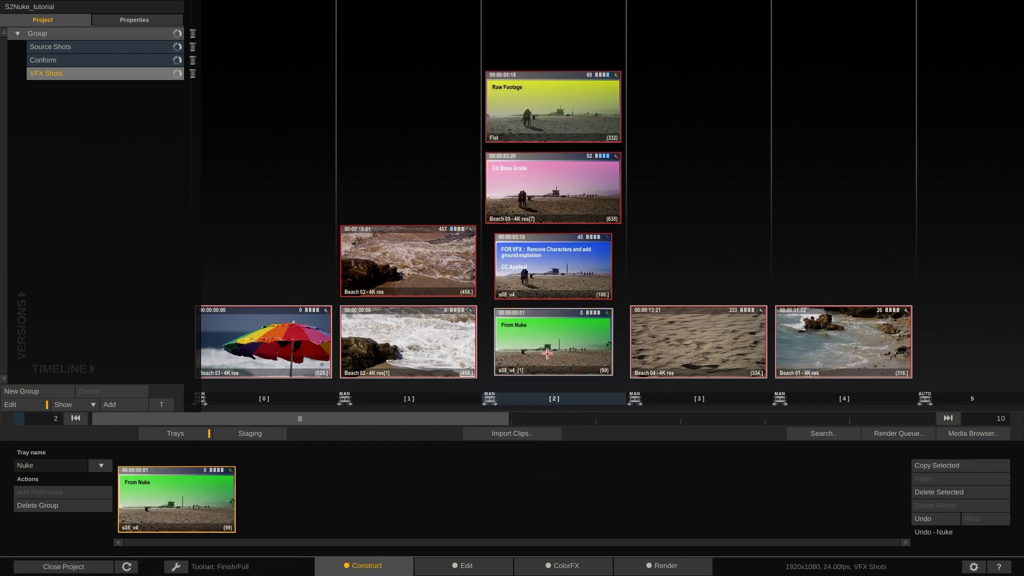
{"action": "double_click", "coordinate": [549, 352]}
{"action": "left_click", "coordinate": [935, 255]}
{"action": "left_click", "coordinate": [928, 354]}
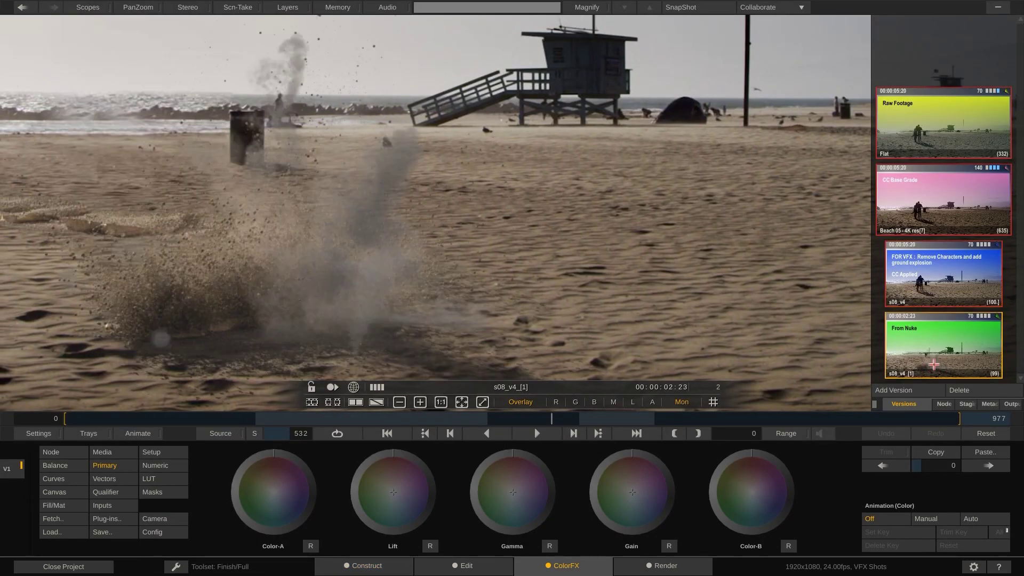
Step: Grade the From Nuke version: raise master gamma, lower lift, red gain to -1.360
{"action": "left_click_drag", "start_coordinate": [524, 422], "coordinate": [504, 421]}
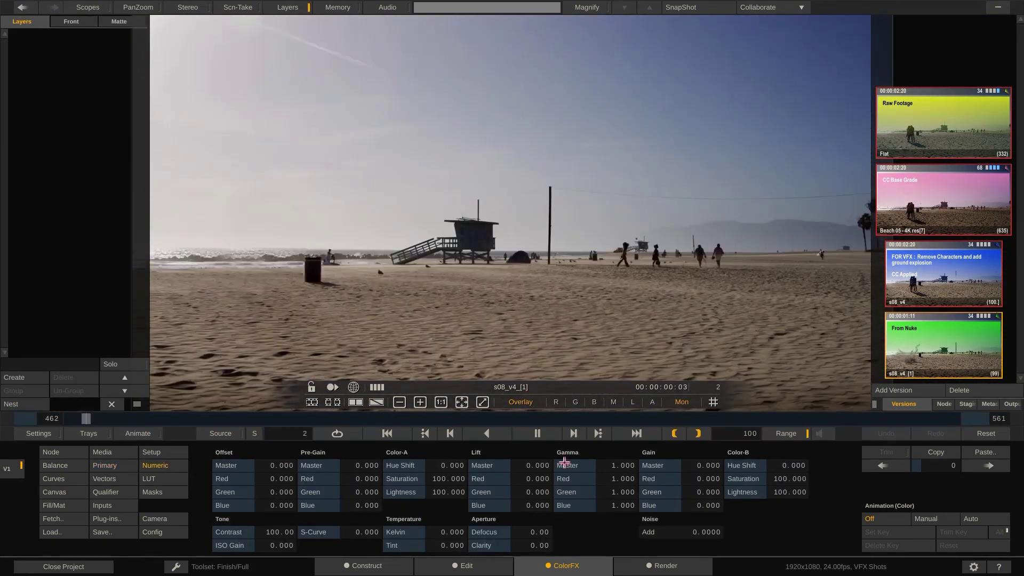
{"action": "left_click_drag", "start_coordinate": [615, 463], "coordinate": [498, 523]}
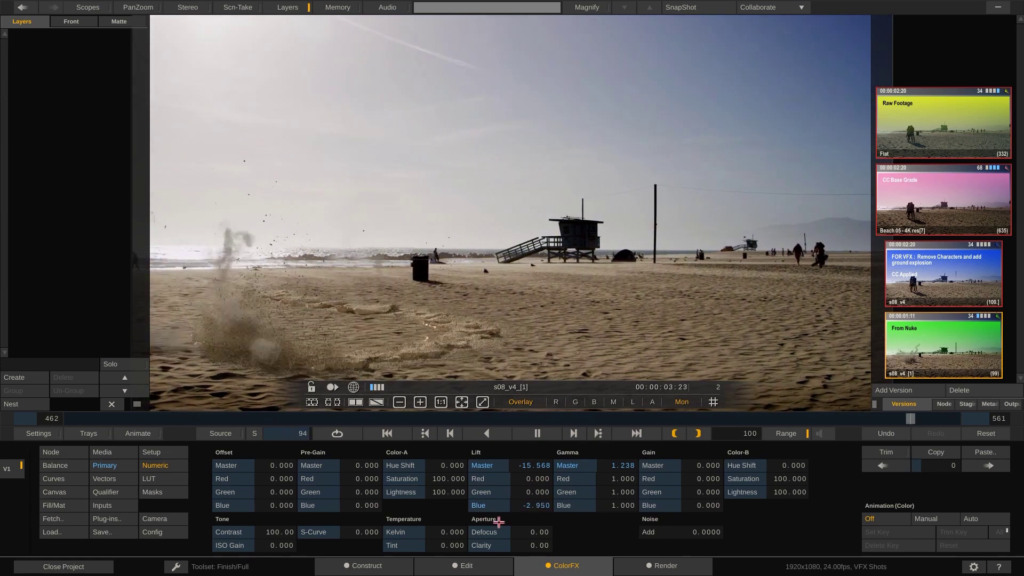
{"action": "left_click_drag", "start_coordinate": [702, 478], "coordinate": [711, 505]}
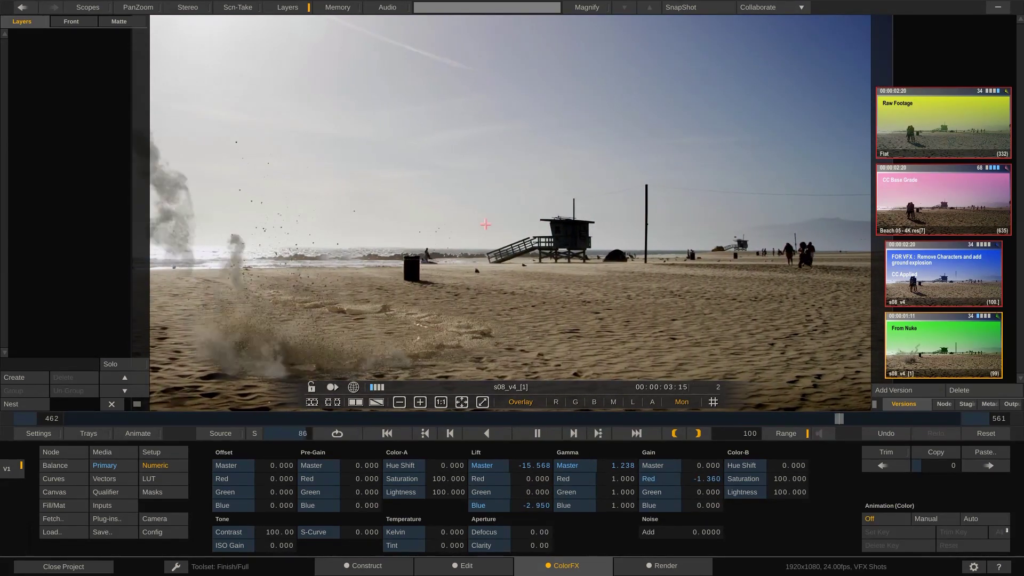
{"action": "key", "text": "space"}
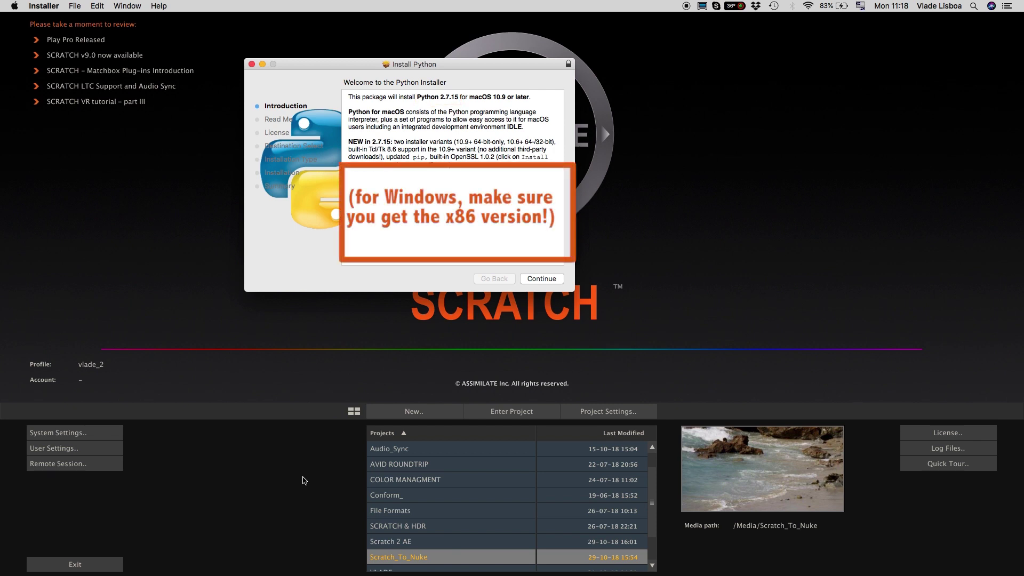
Step: Go through the Python 2.7.15 installer, accept the license and authorise with the administrator password
{"action": "left_click", "coordinate": [542, 278]}
{"action": "left_click", "coordinate": [544, 280]}
{"action": "left_click", "coordinate": [516, 151]}
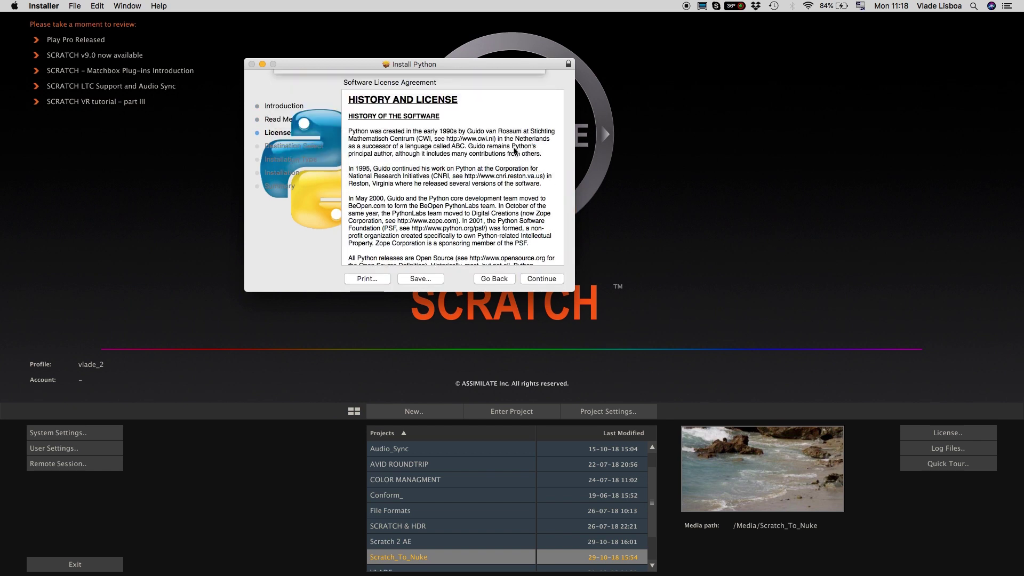
{"action": "left_click", "coordinate": [543, 279]}
{"action": "left_click", "coordinate": [545, 278]}
{"action": "type", "text": "*****"}
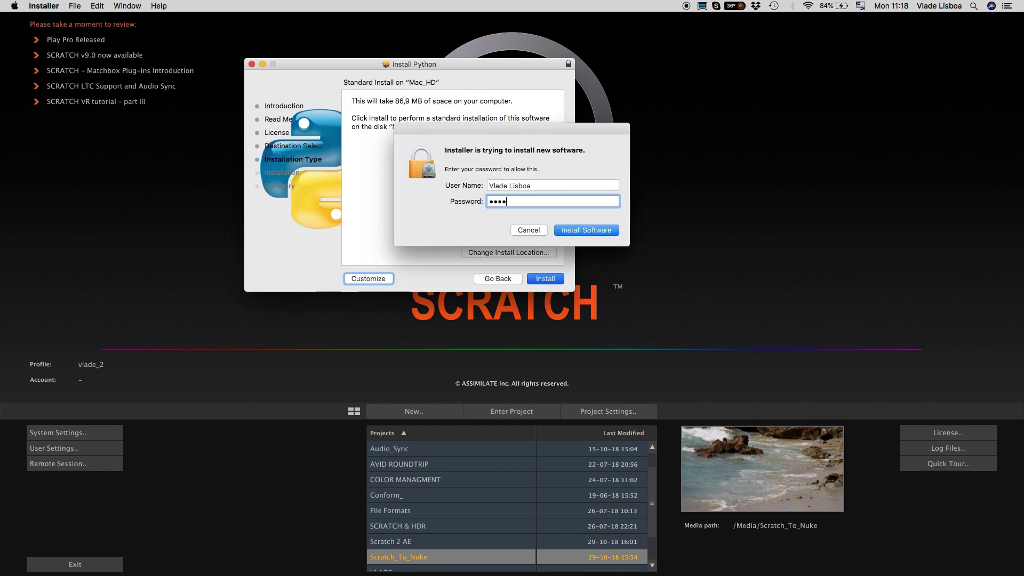
{"action": "key", "text": "Return"}
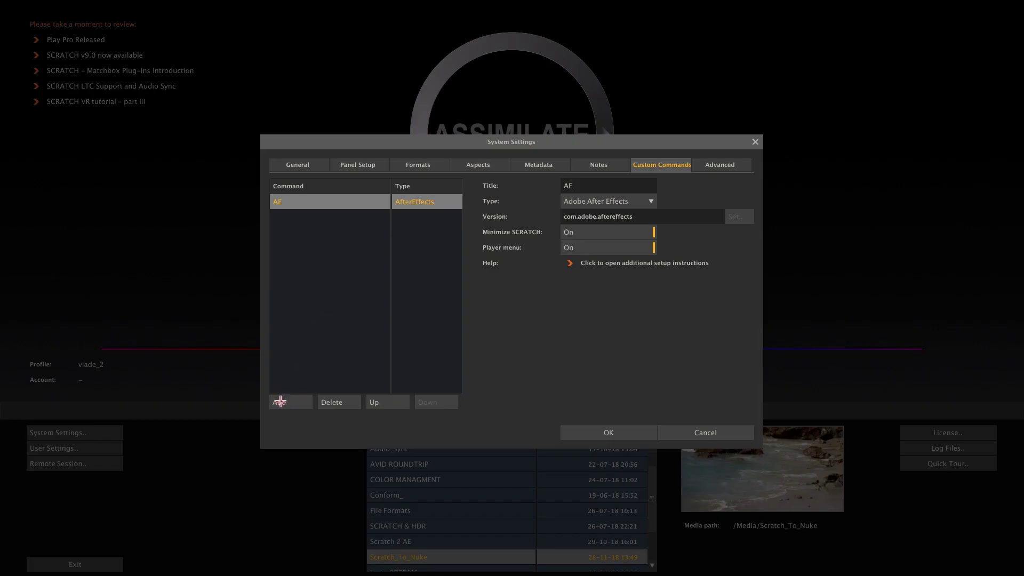
Step: Add a custom command titled Nuke of type The Foundry Nuke, with Minimize SCRATCH on
{"action": "left_click", "coordinate": [280, 402]}
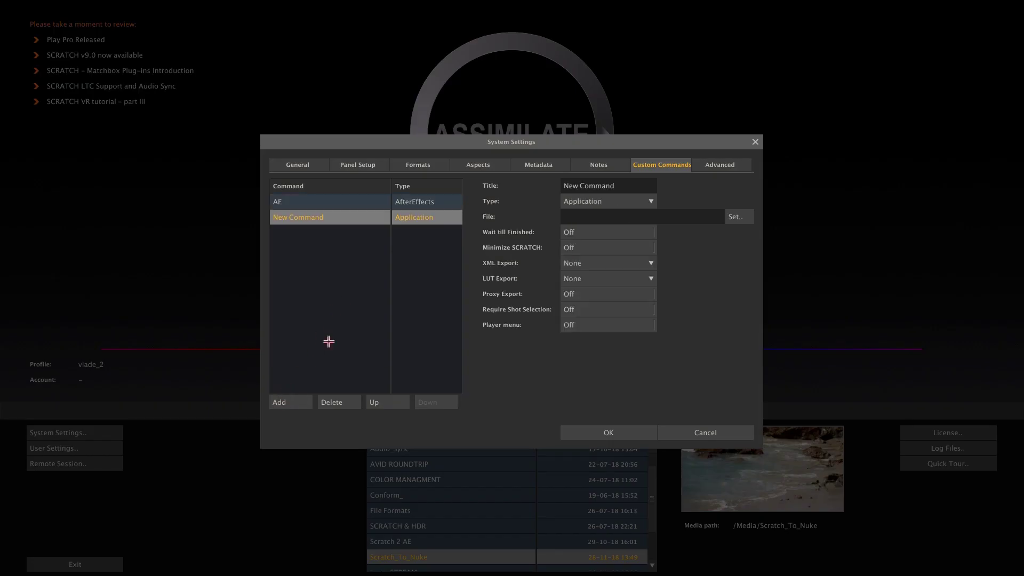
{"action": "left_click", "coordinate": [610, 185]}
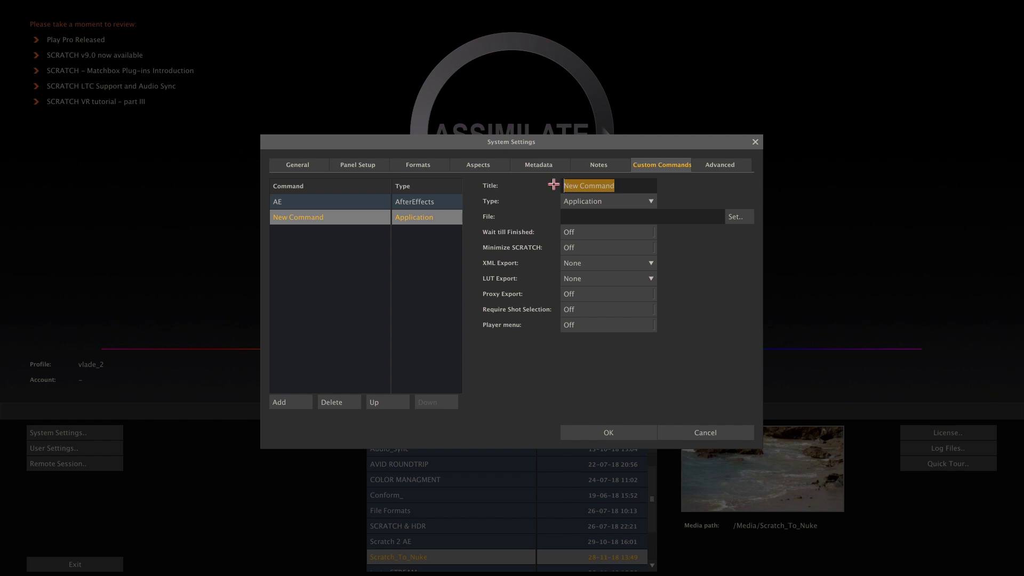
{"action": "type", "text": "Nuke"}
{"action": "left_click", "coordinate": [624, 201]}
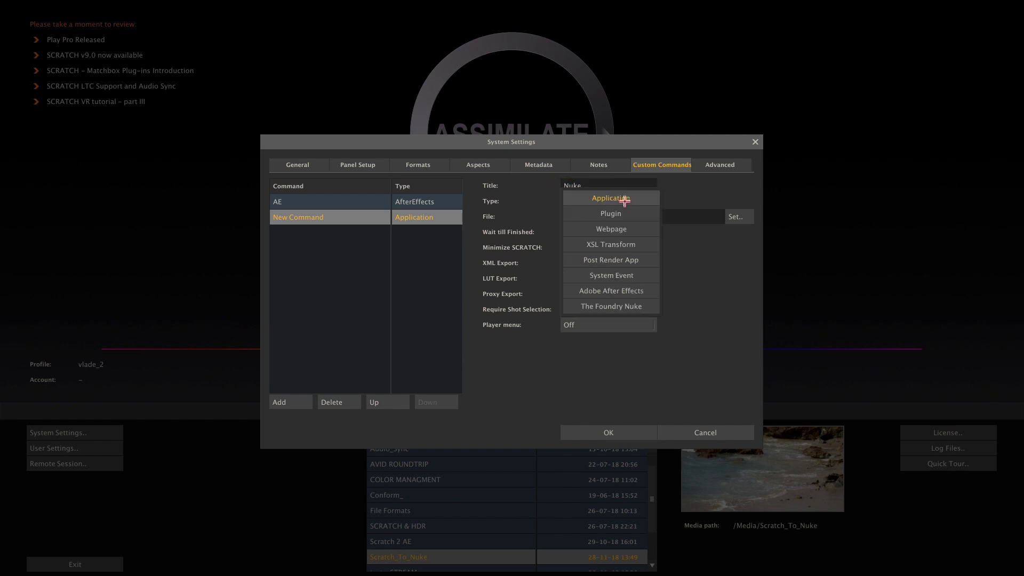
{"action": "left_click", "coordinate": [605, 308]}
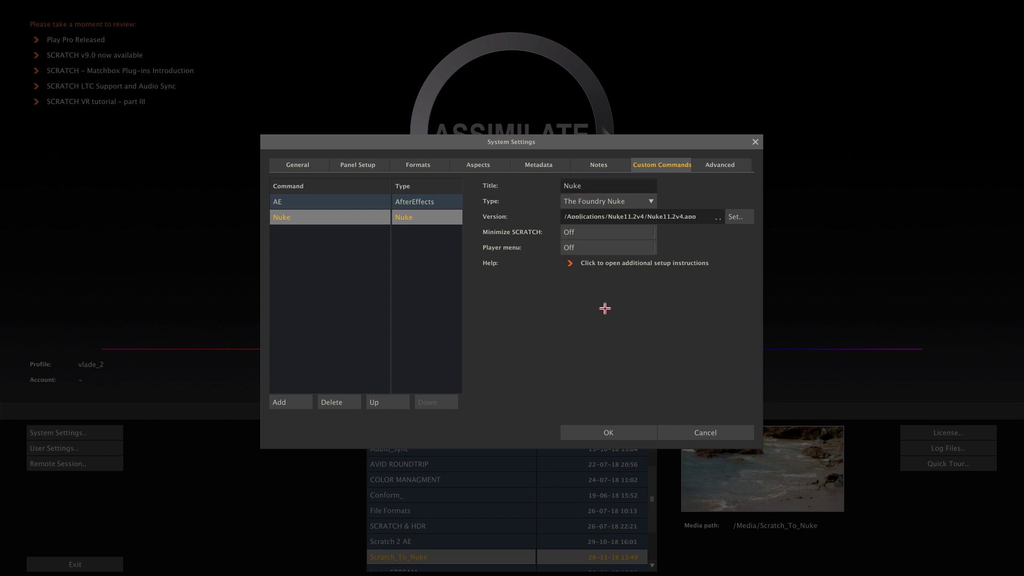
{"action": "left_click", "coordinate": [638, 231]}
Step: Turn on Player menu for the Nuke command and switch to General settings
{"action": "left_click", "coordinate": [638, 248]}
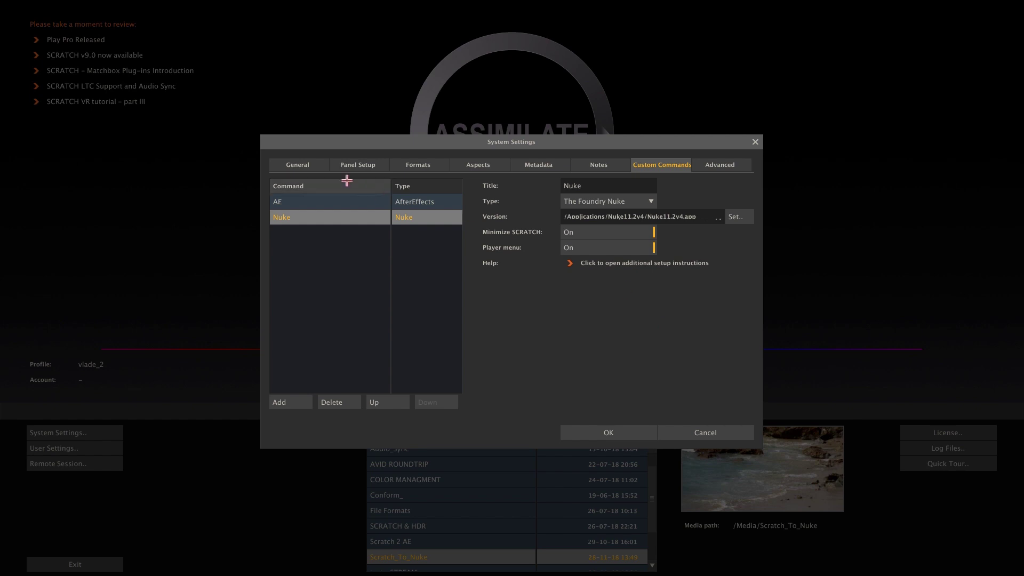
{"action": "left_click", "coordinate": [310, 165]}
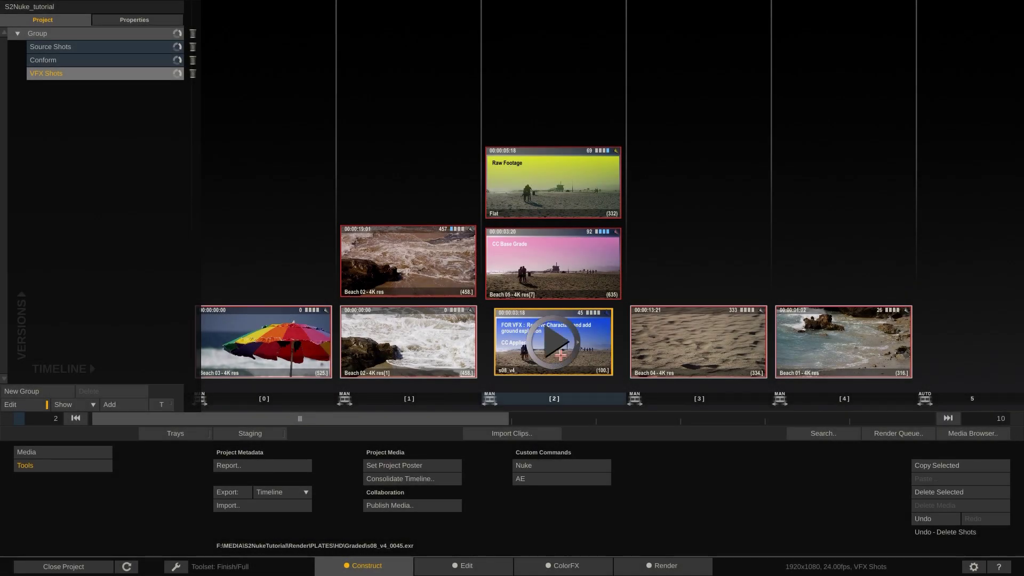
Step: Send shot s08_v4 to Nuke through the Nuke custom command
{"action": "left_click", "coordinate": [567, 465]}
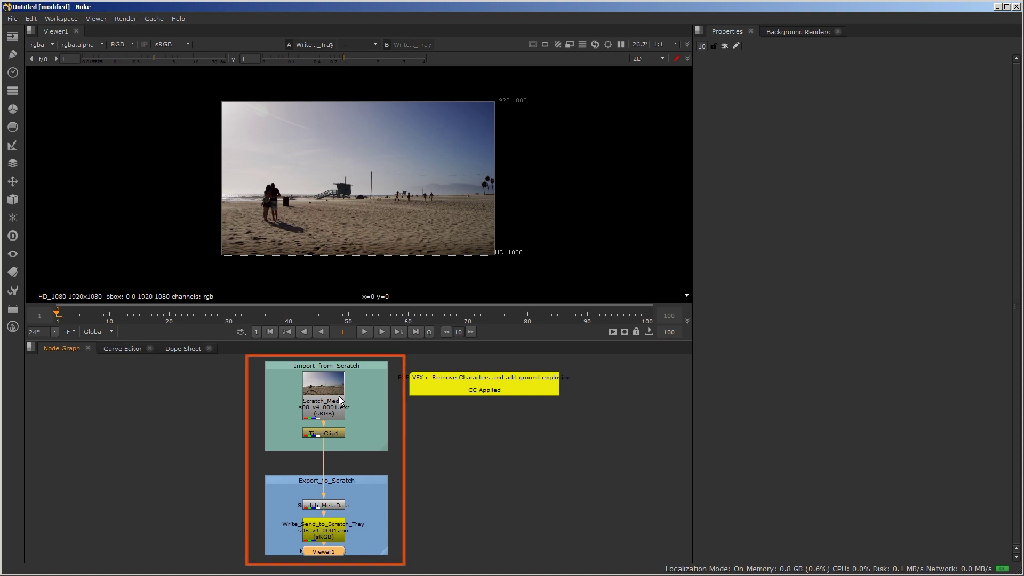
Step: Inspect the Scratch_Media source file path and the TimeClip1 frame range settings
{"action": "scroll", "coordinate": [339, 400], "scroll_direction": "up", "scroll_amount": 4}
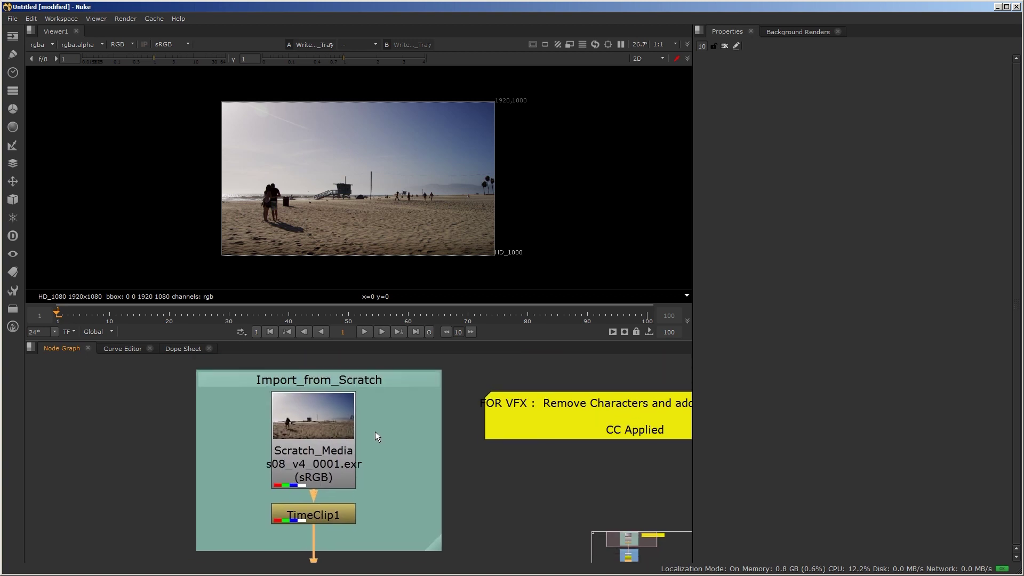
{"action": "double_click", "coordinate": [314, 434]}
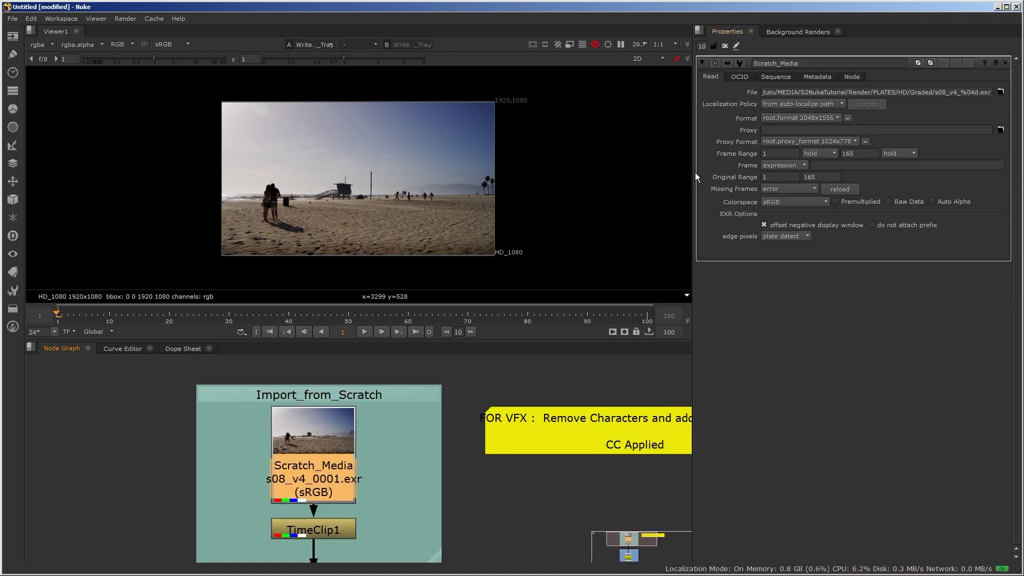
{"action": "left_click_drag", "start_coordinate": [984, 93], "coordinate": [700, 125]}
{"action": "double_click", "coordinate": [325, 531]}
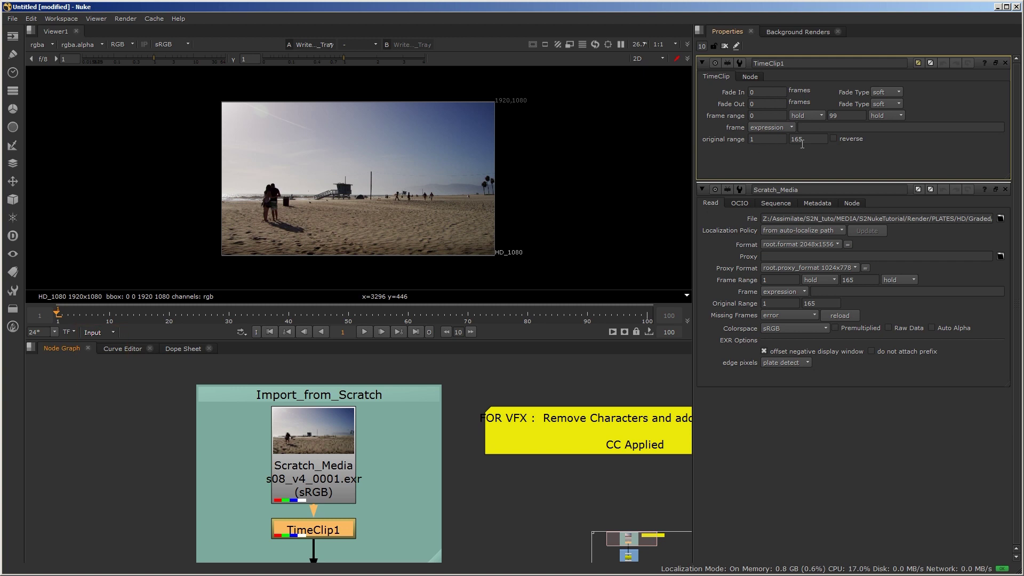
Step: Inspect the Scratch_MetaData keys and the Write_Send_to_Scratch_Tray output file path
{"action": "left_click_drag", "start_coordinate": [472, 504], "coordinate": [525, 269]}
{"action": "double_click", "coordinate": [365, 436]}
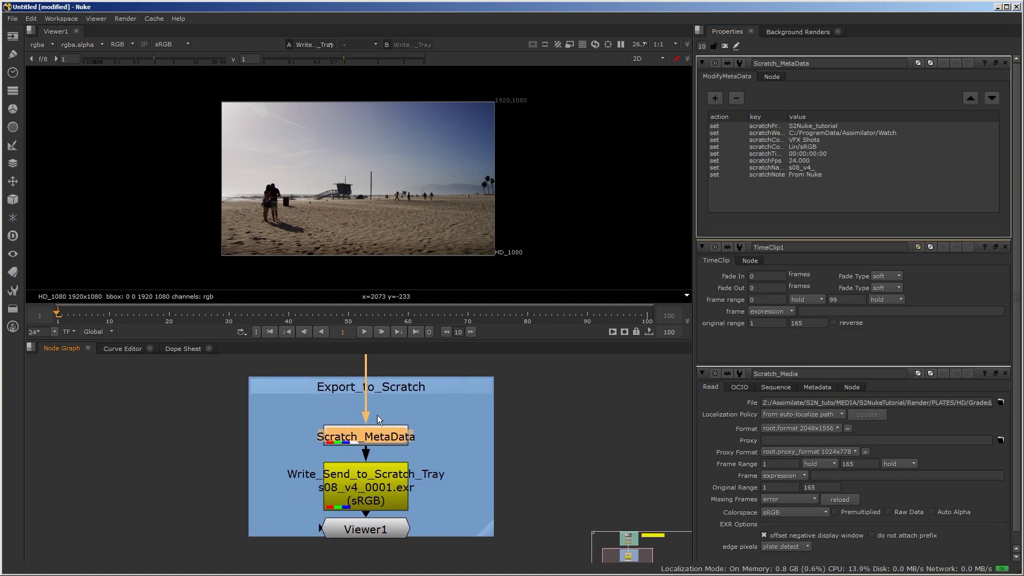
{"action": "left_click_drag", "start_coordinate": [787, 116], "coordinate": [838, 117]}
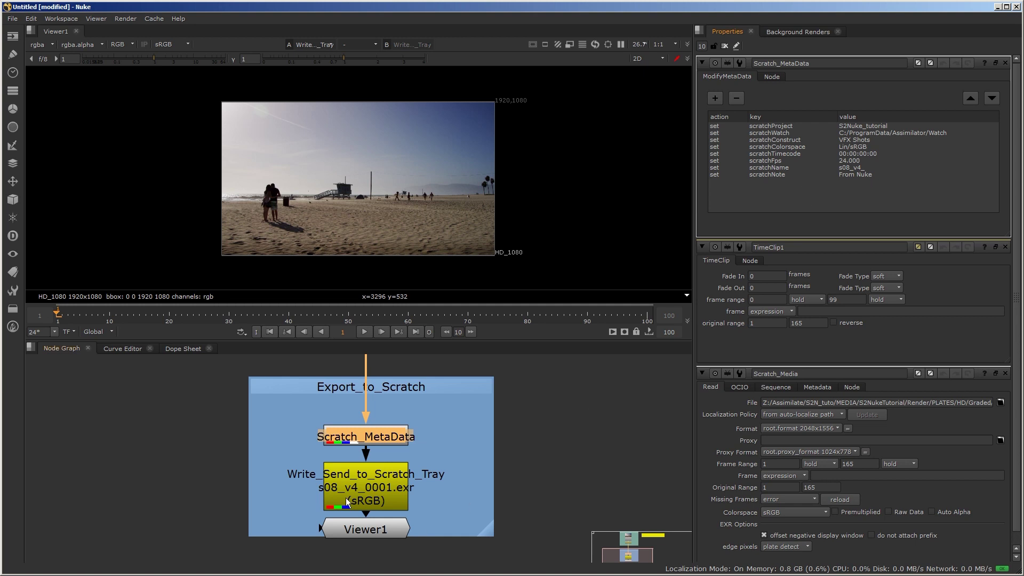
{"action": "double_click", "coordinate": [356, 479]}
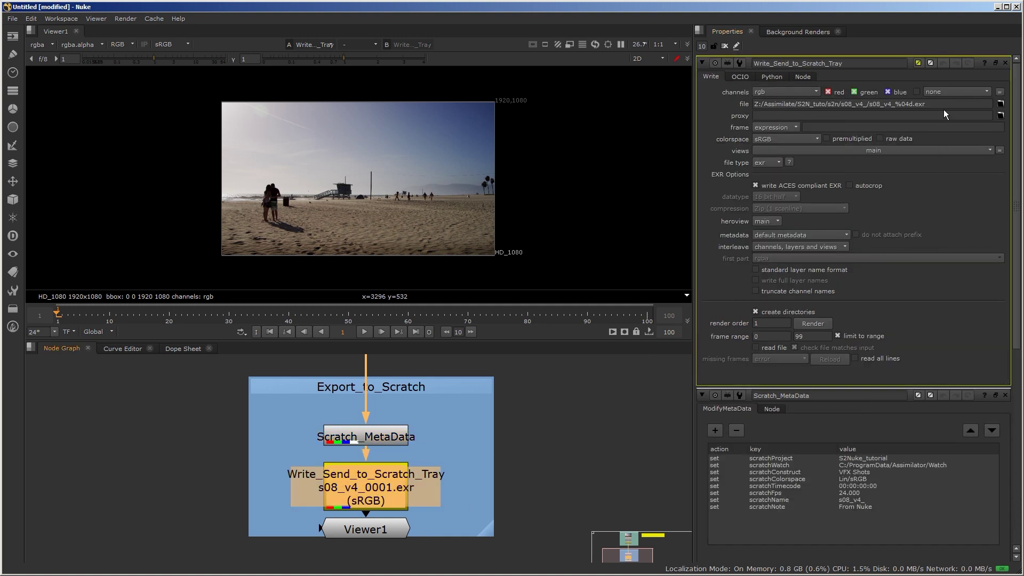
{"action": "left_click_drag", "start_coordinate": [942, 104], "coordinate": [722, 100]}
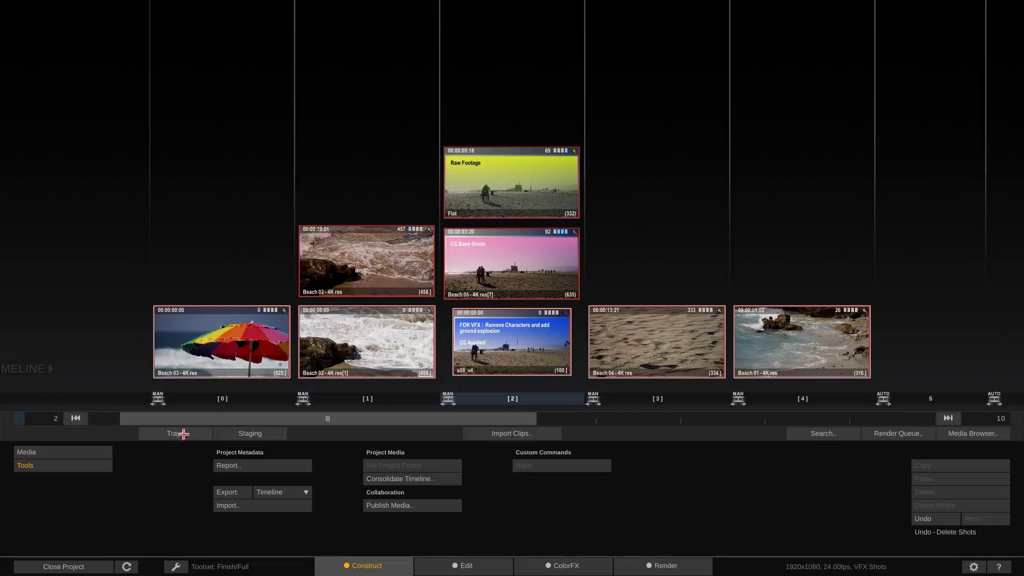
Step: Drop the From Nuke clip onto s08_v4's version stack and play it within its frame range
{"action": "left_click", "coordinate": [183, 434]}
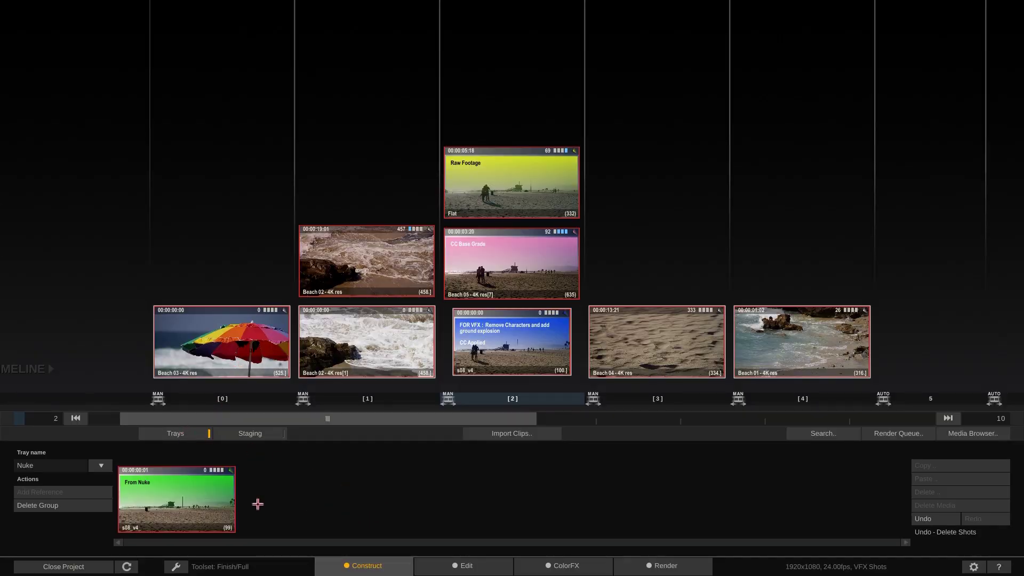
{"action": "left_click_drag", "start_coordinate": [161, 502], "coordinate": [508, 348]}
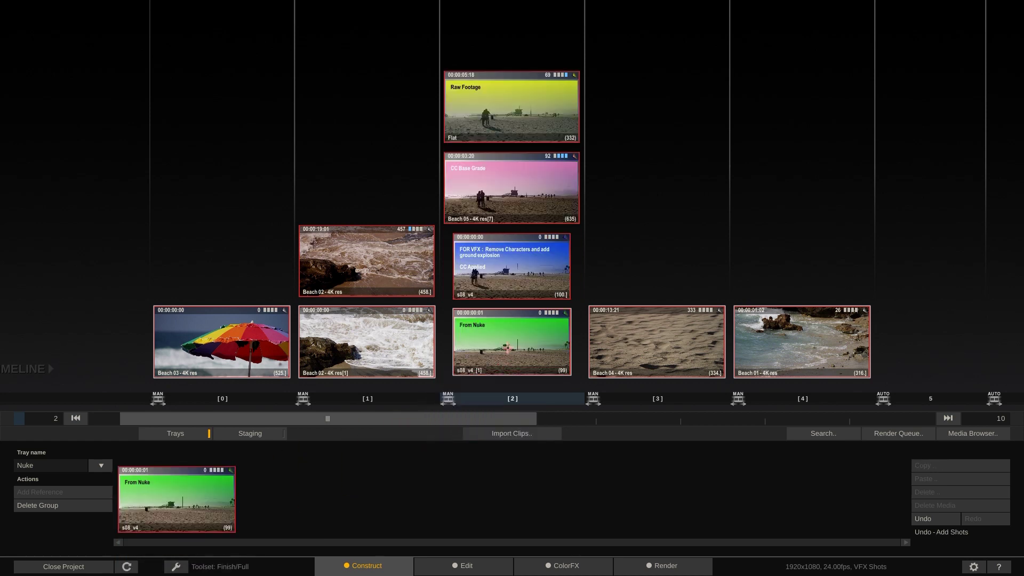
{"action": "left_click", "coordinate": [508, 348]}
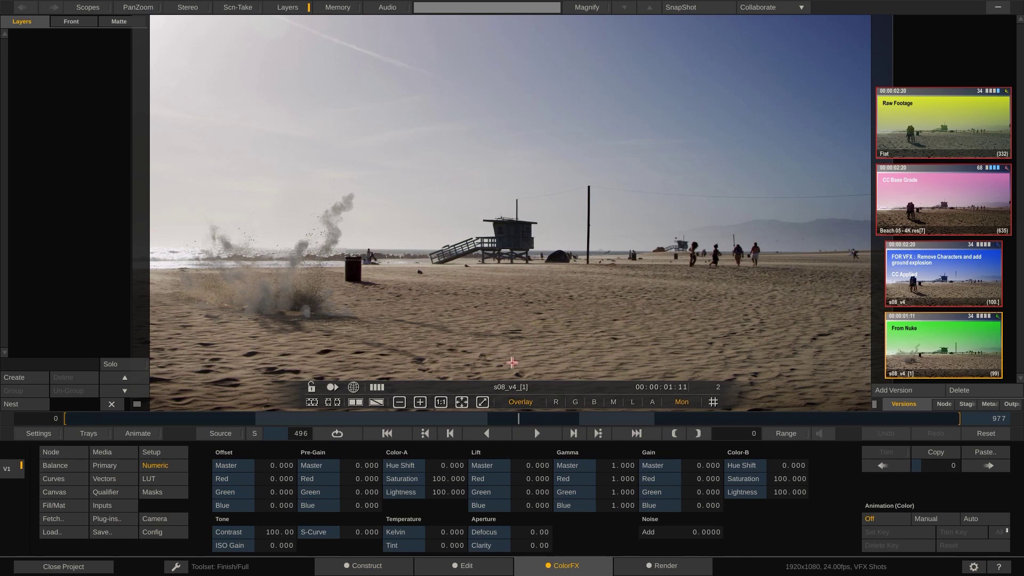
{"action": "key", "text": "space"}
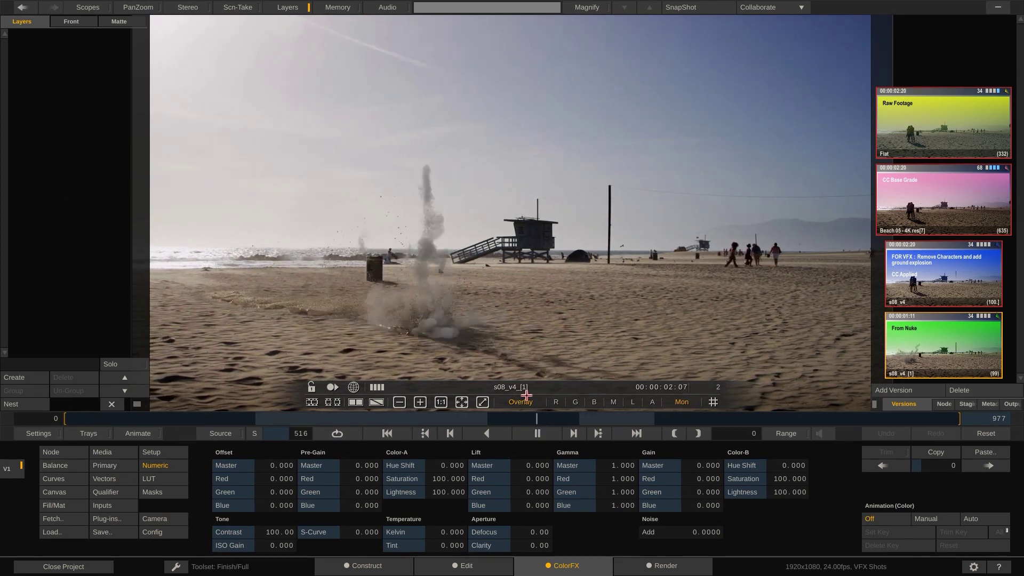
{"action": "key", "text": "r"}
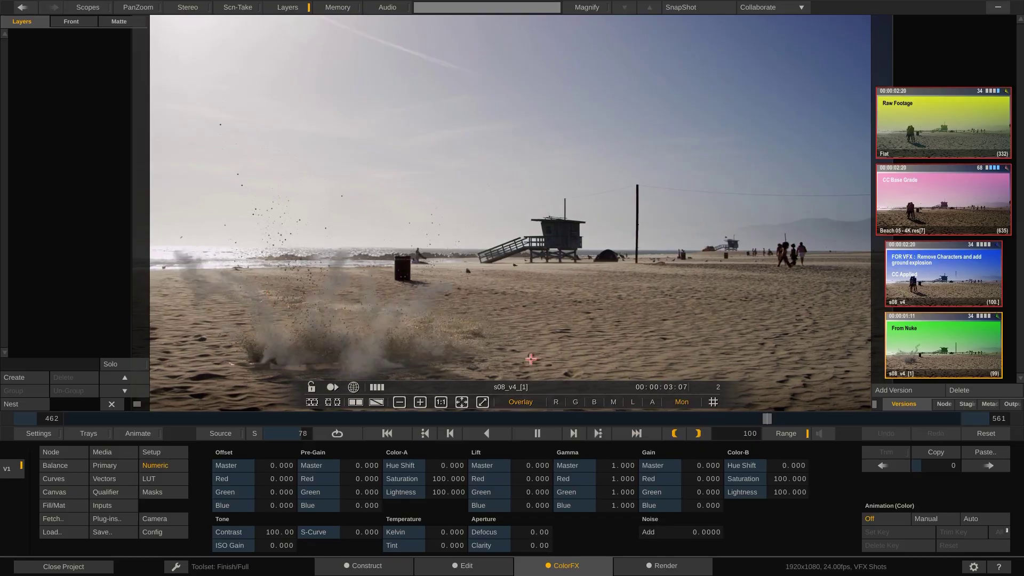